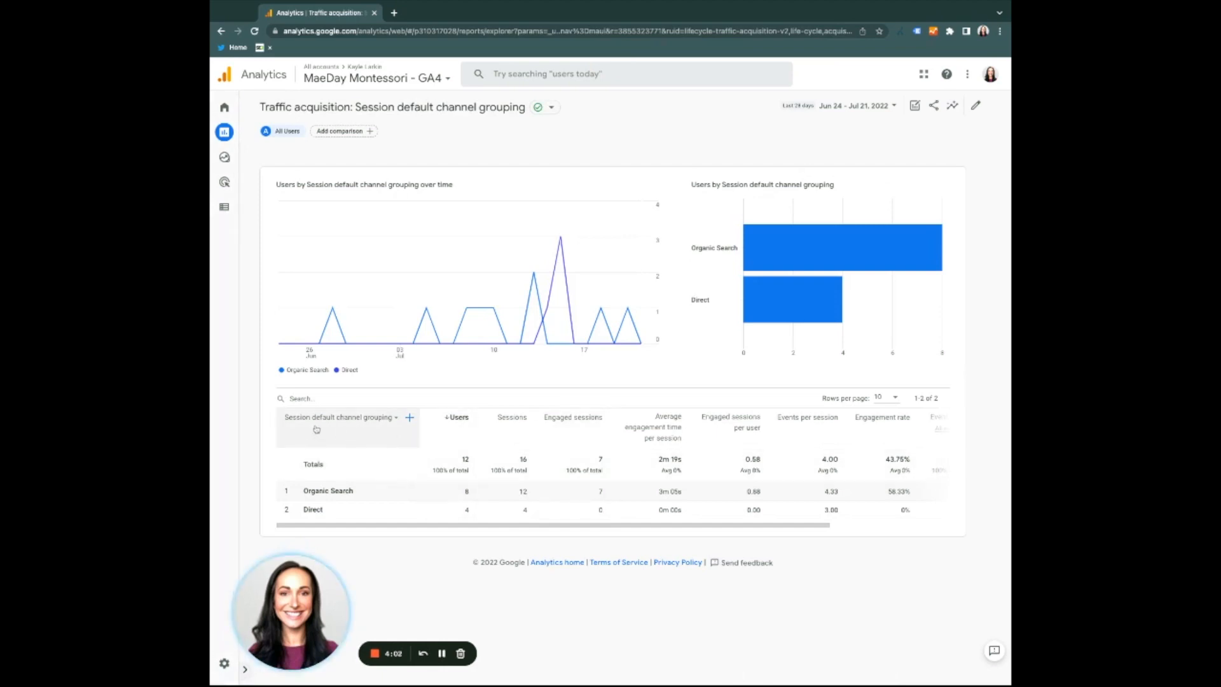
Customize the Traffic acquisition report by adding Landing page as a primary dimension, apply it, and check the table's list of dimensions
mouse_move(383, 429)
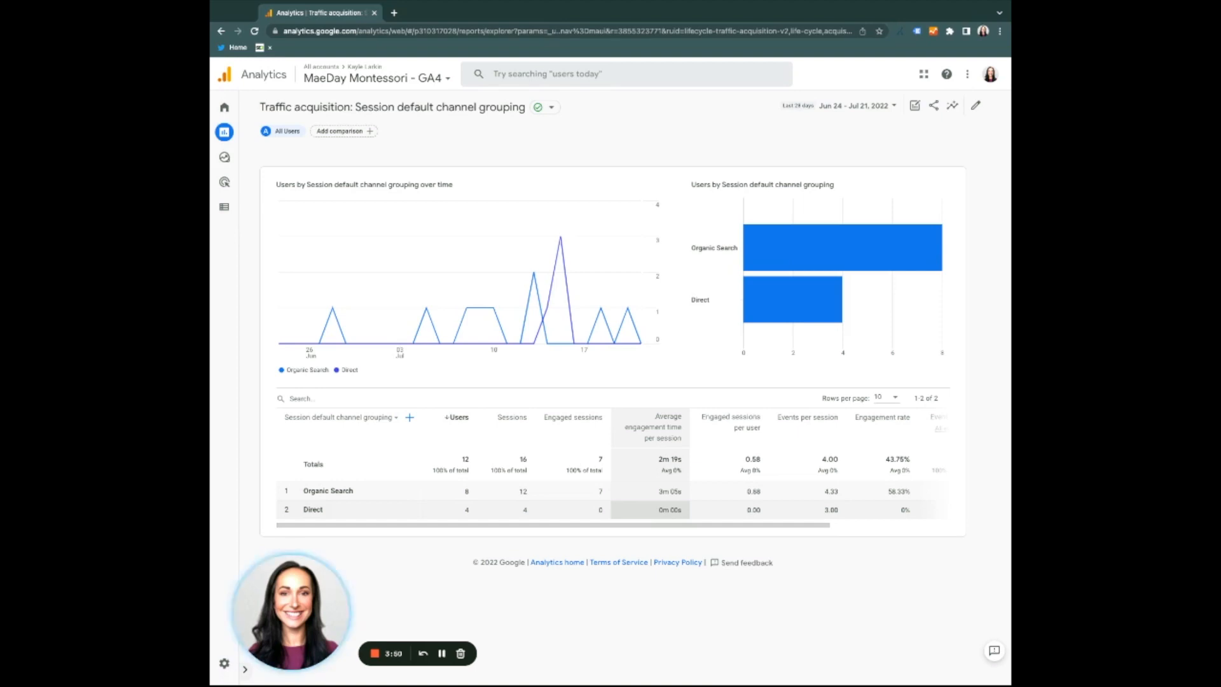
click(395, 420)
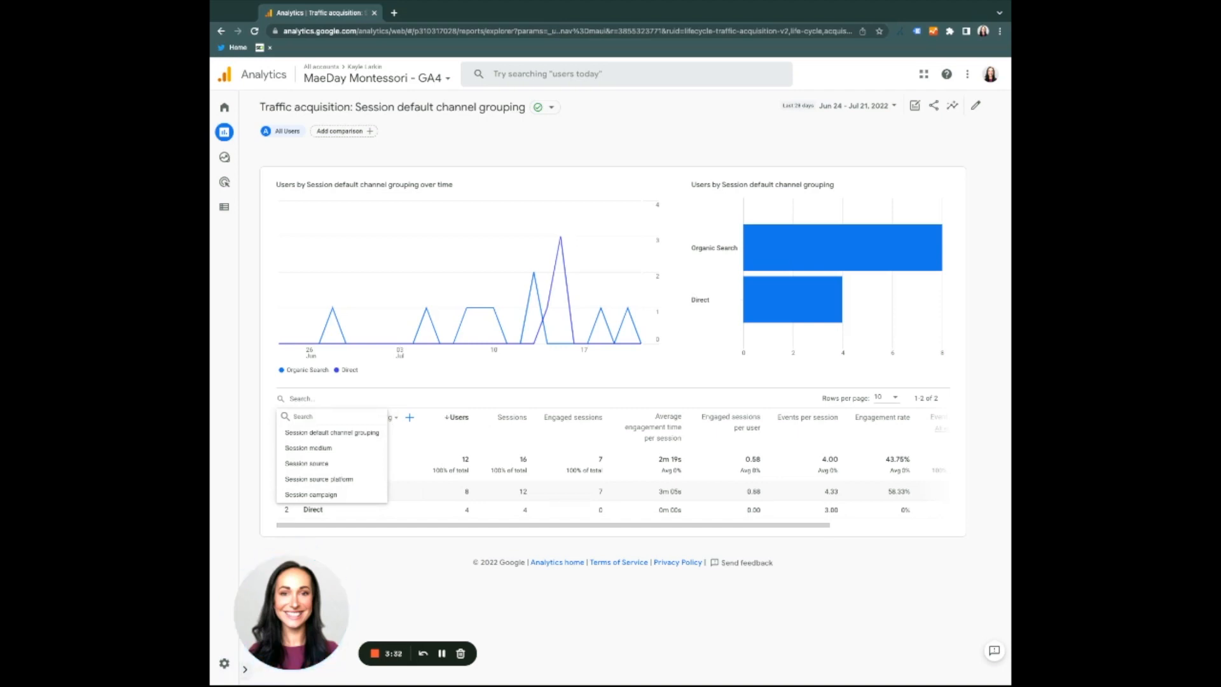
click(975, 111)
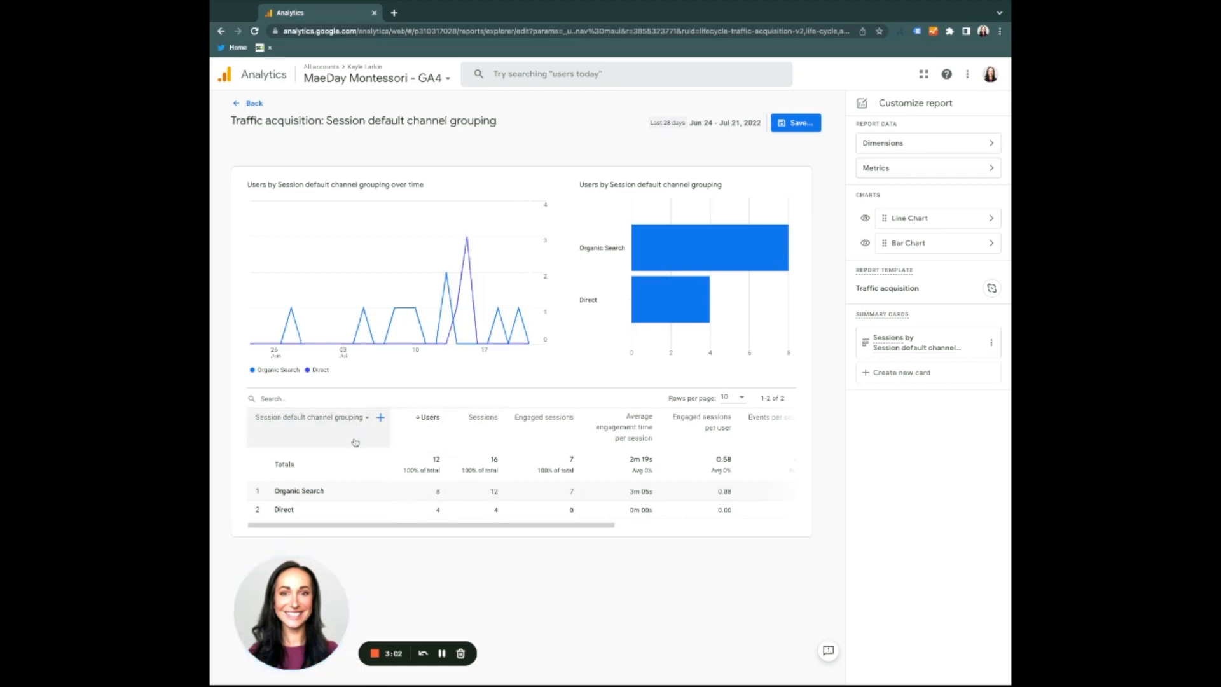
click(989, 148)
click(873, 288)
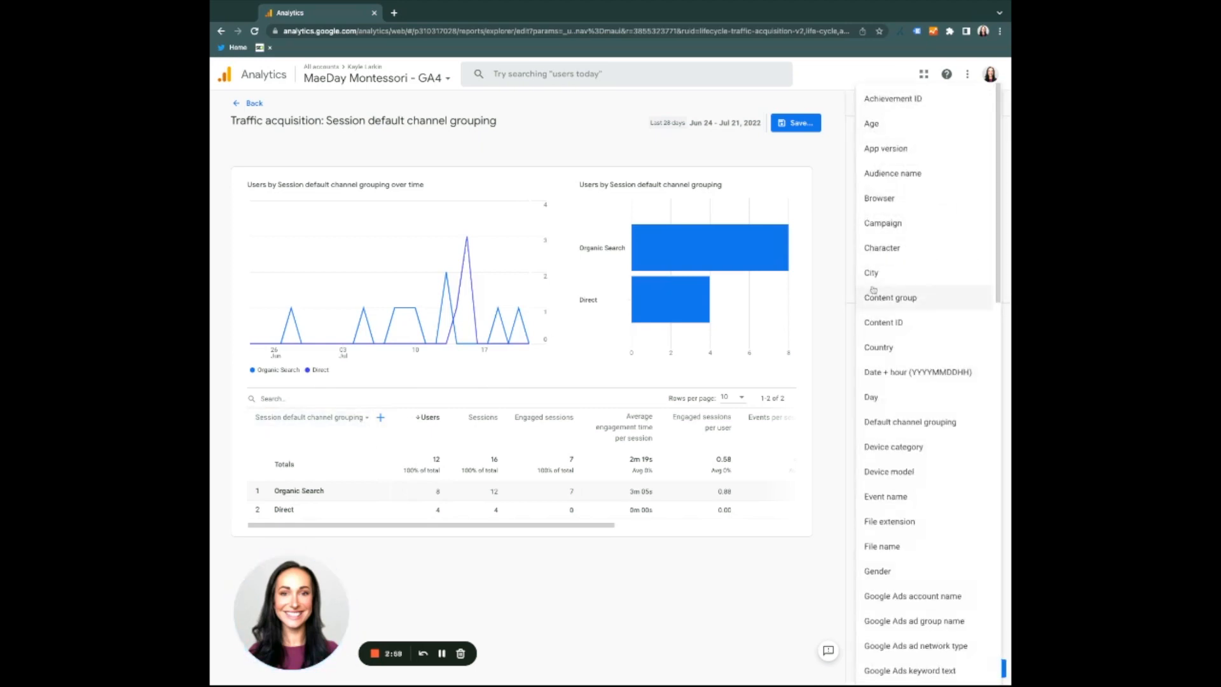
scroll(910, 264, down, 4)
scroll(911, 266, down, 4)
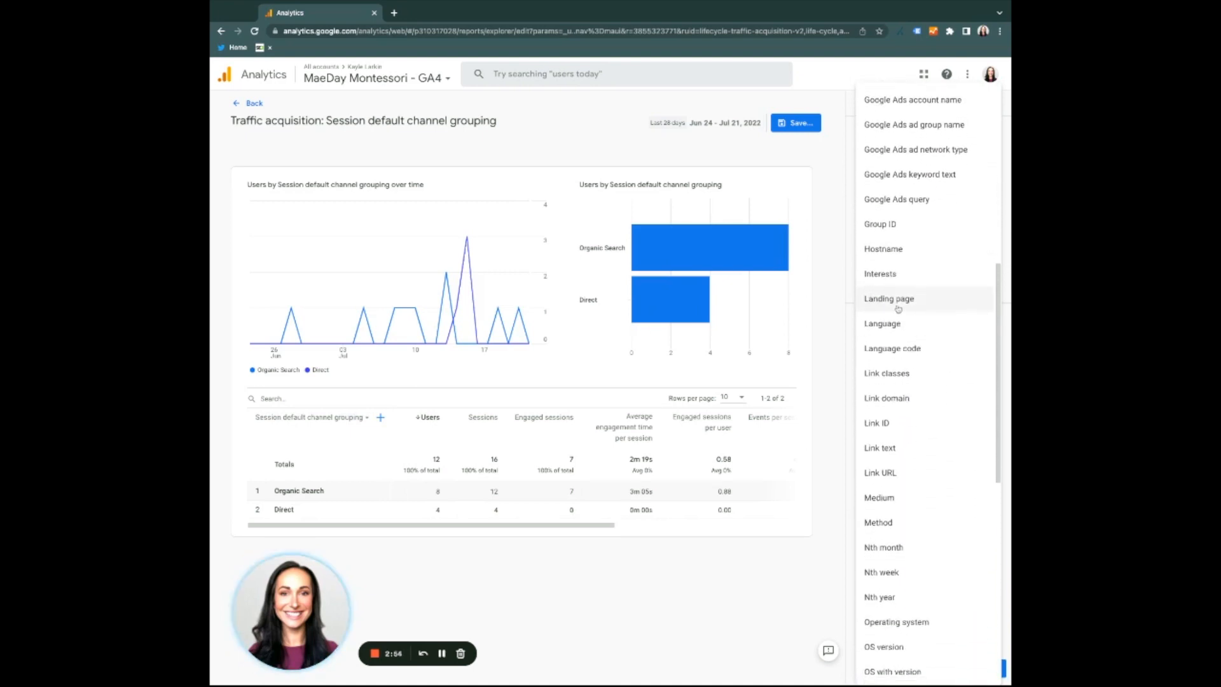
click(898, 309)
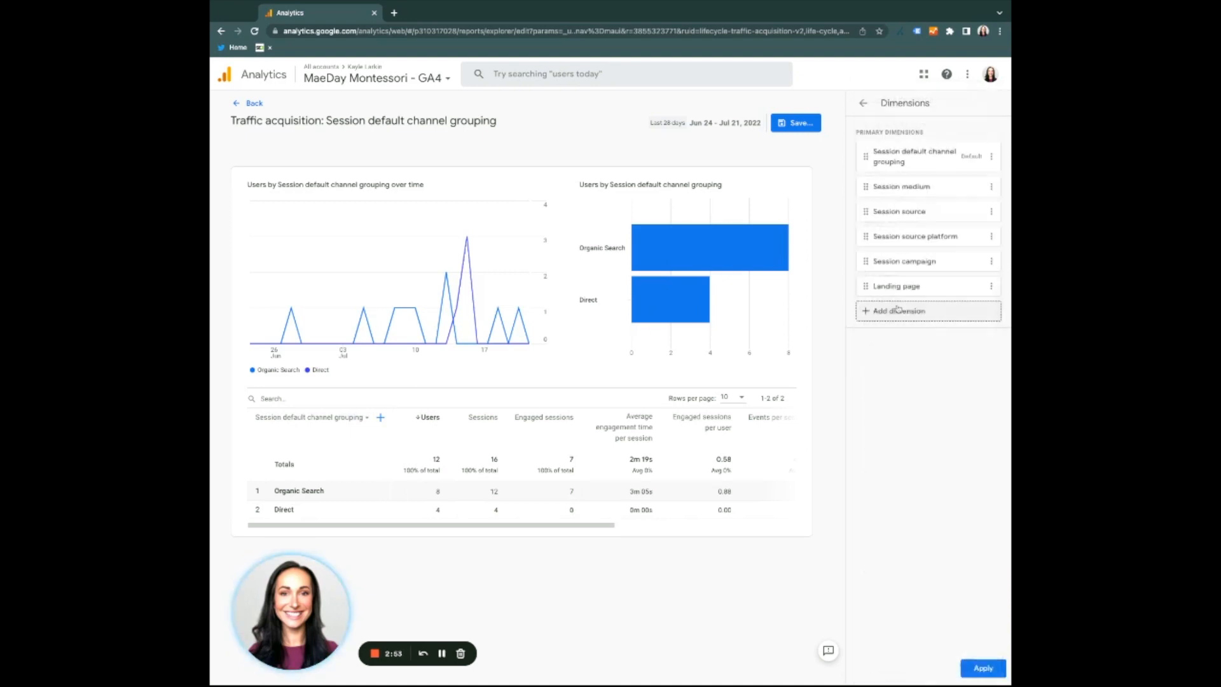
click(983, 668)
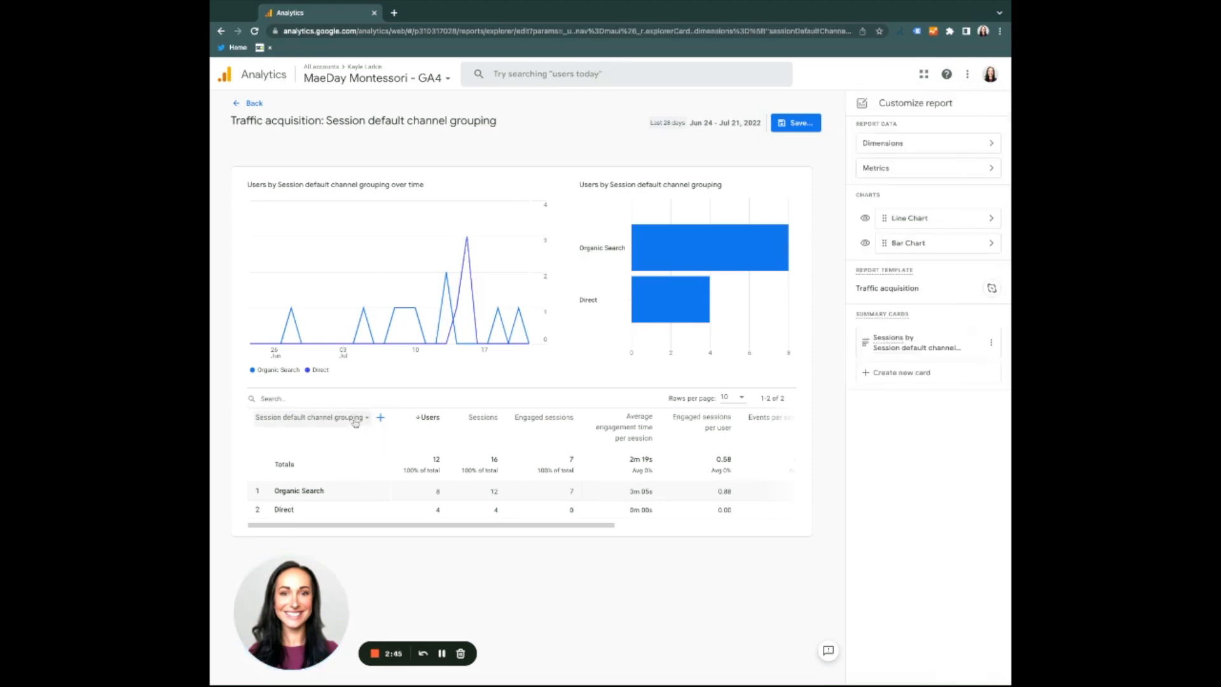
click(355, 420)
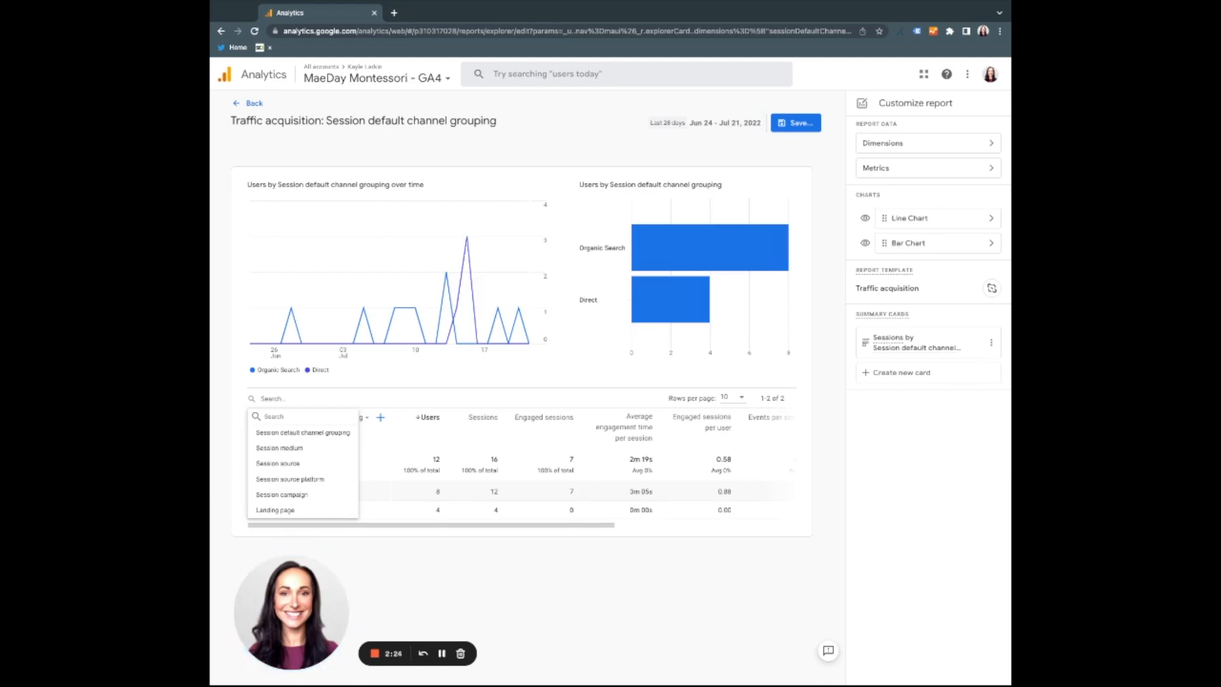
Reorder the report's metrics so Engagement rate, Average engagement time per session, Event count and Conversions directly follow Users
click(992, 169)
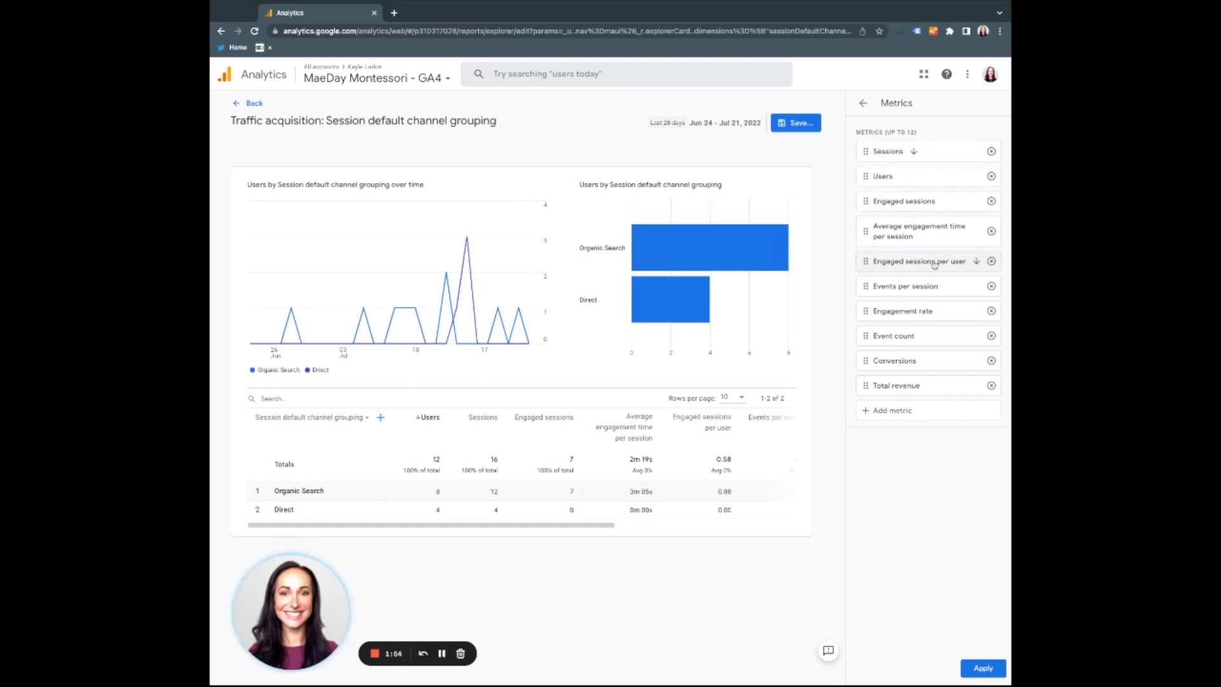
drag(907, 311, 901, 201)
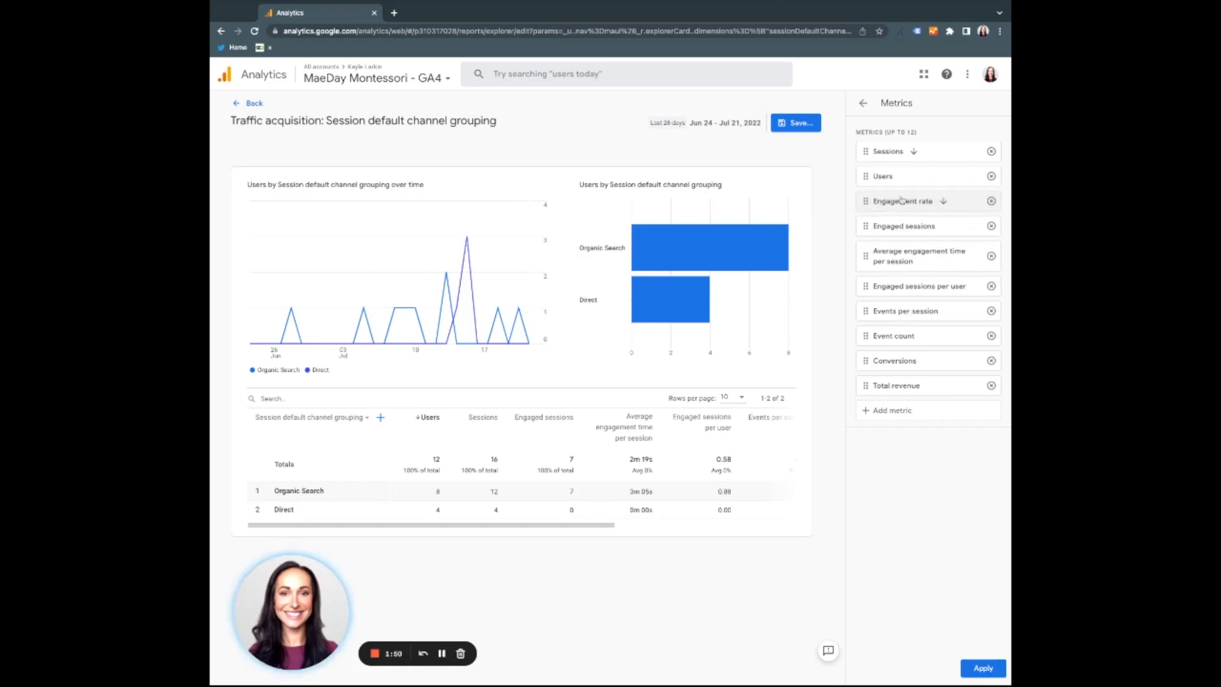
drag(928, 263, 929, 227)
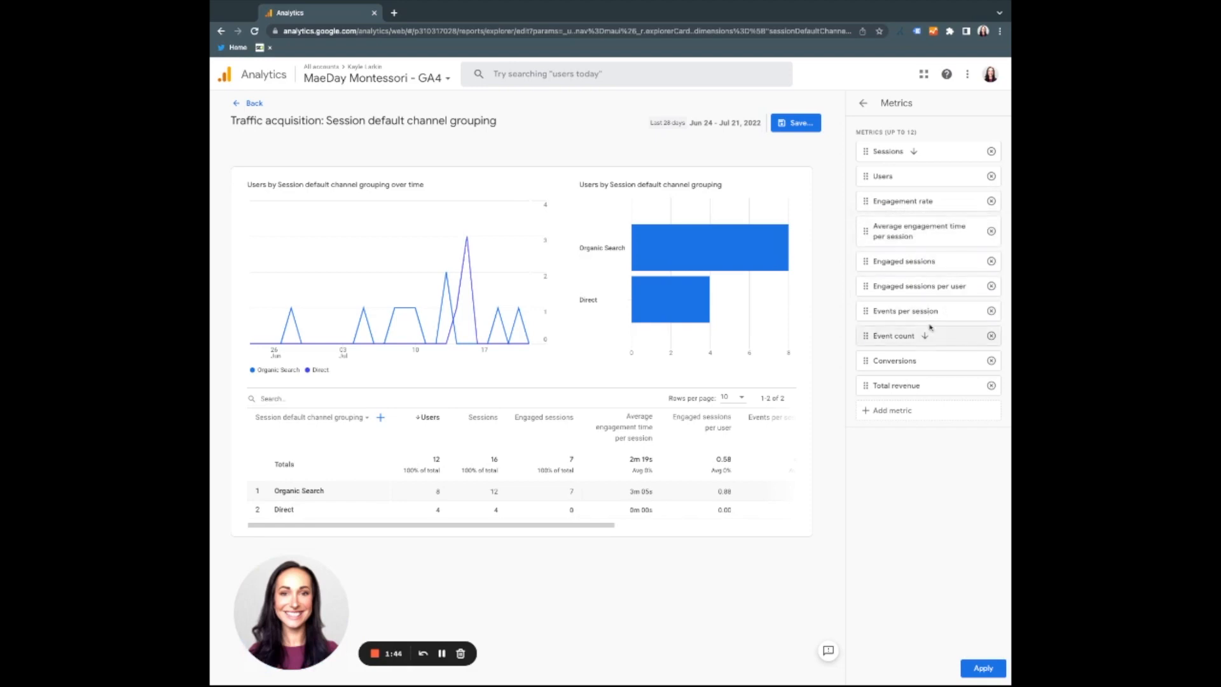
drag(930, 328, 898, 273)
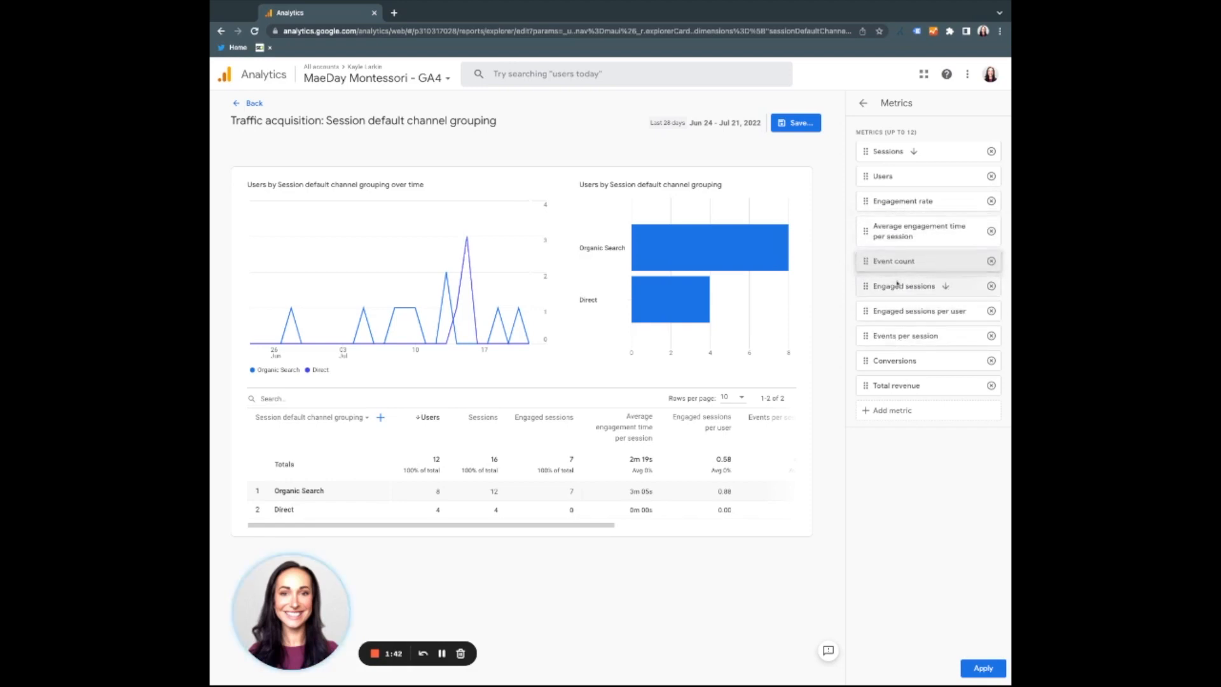
drag(896, 361, 907, 291)
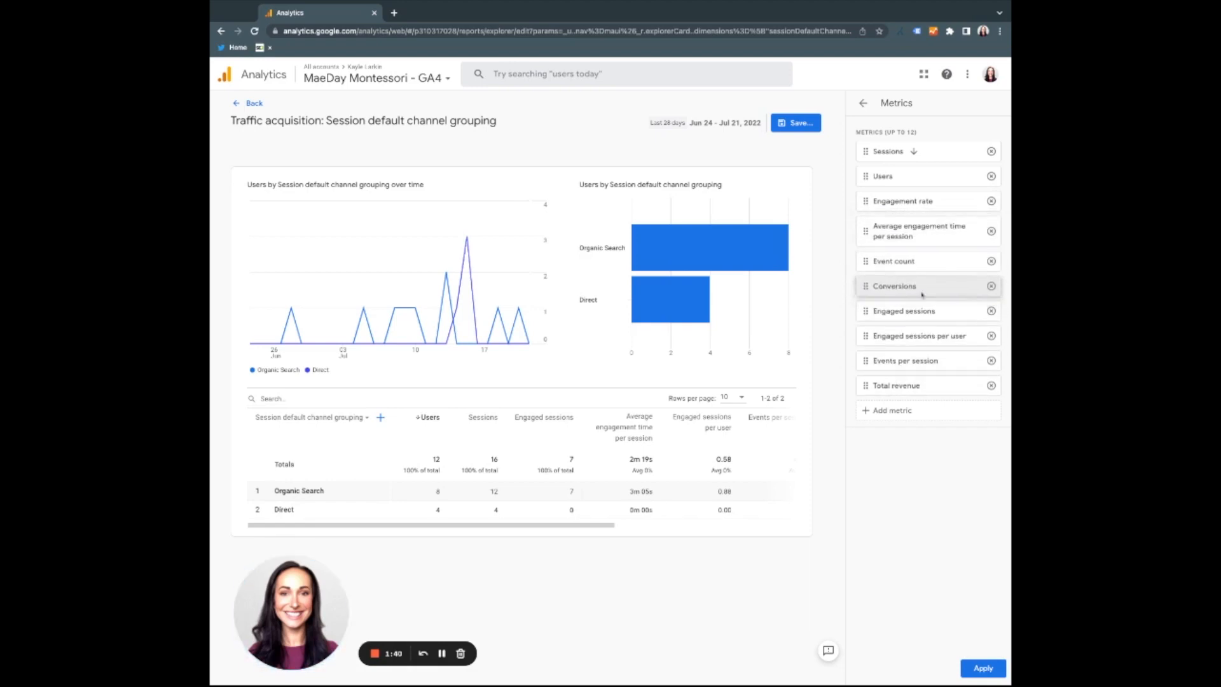
Remove the Engaged sessions, Engaged sessions per user, Events per session and Total revenue metrics, and apply the metric changes
click(990, 311)
click(990, 311)
click(991, 311)
click(991, 311)
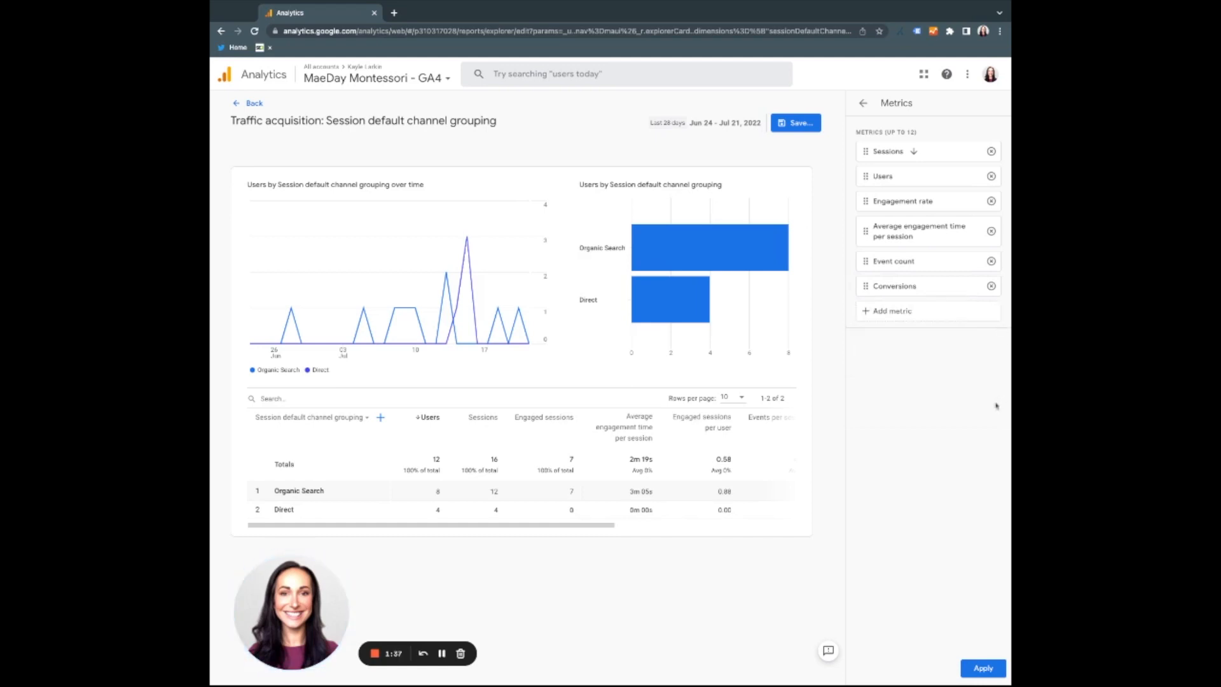
click(983, 668)
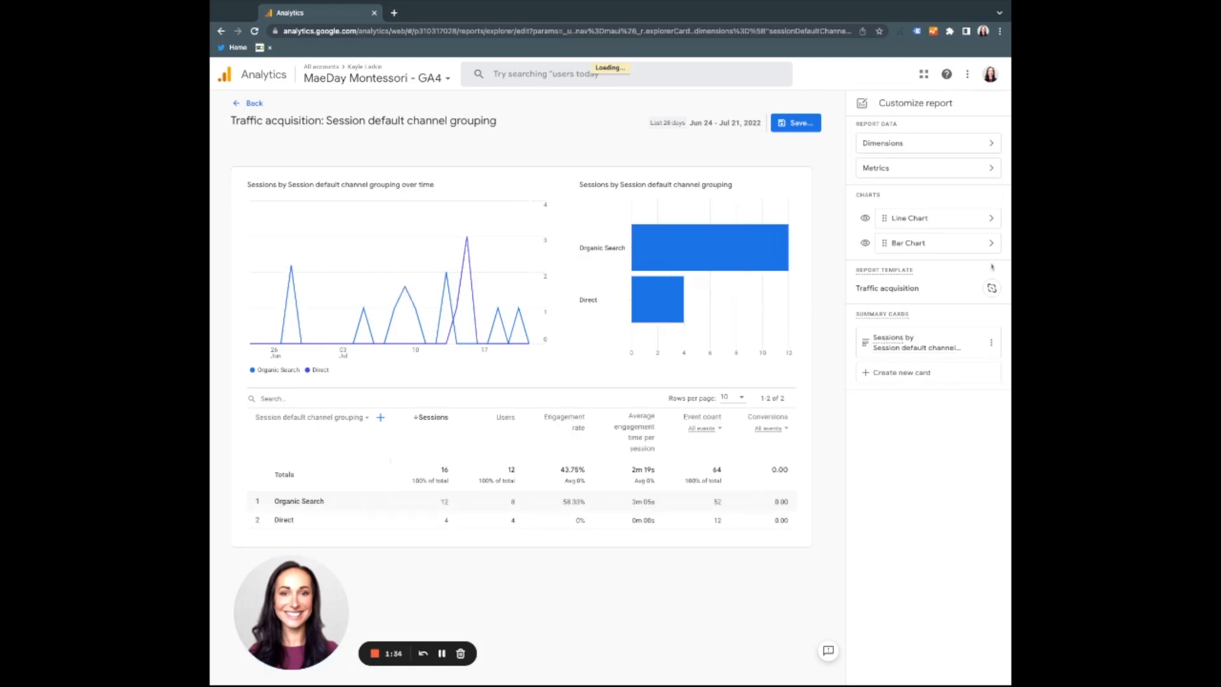
Hide the bar chart and save as a new report named "Landing Page Report" with the description "Landing page report: session traffic acquisition"
click(866, 244)
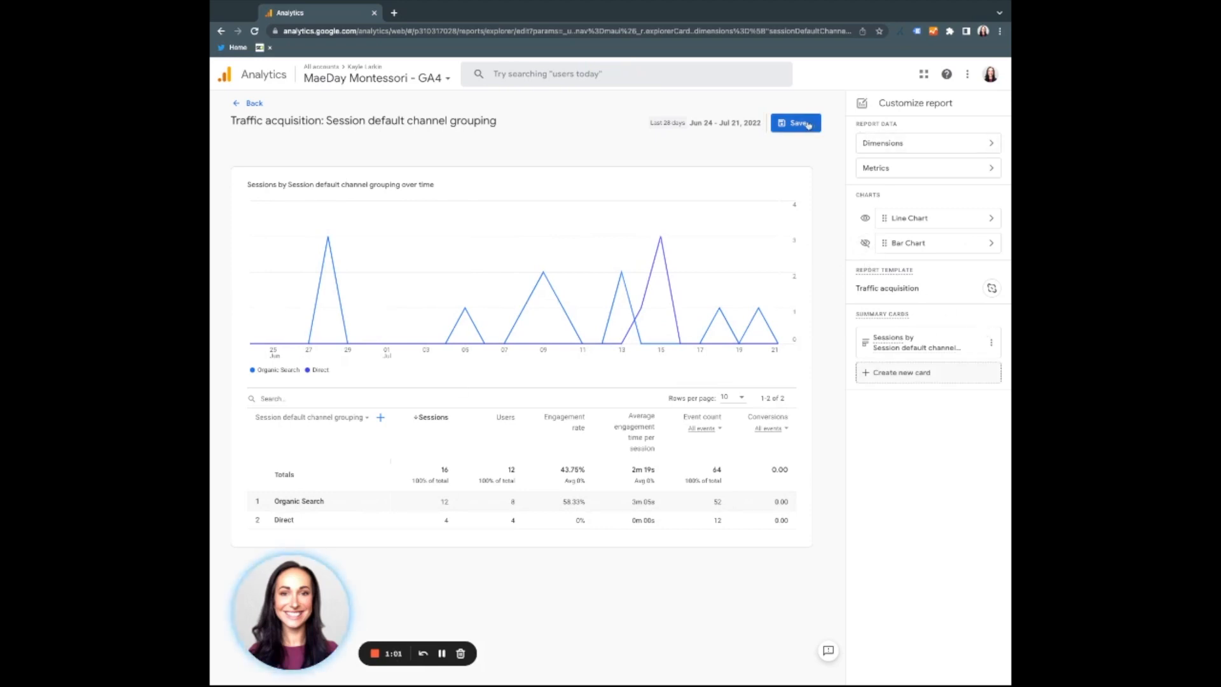
click(808, 124)
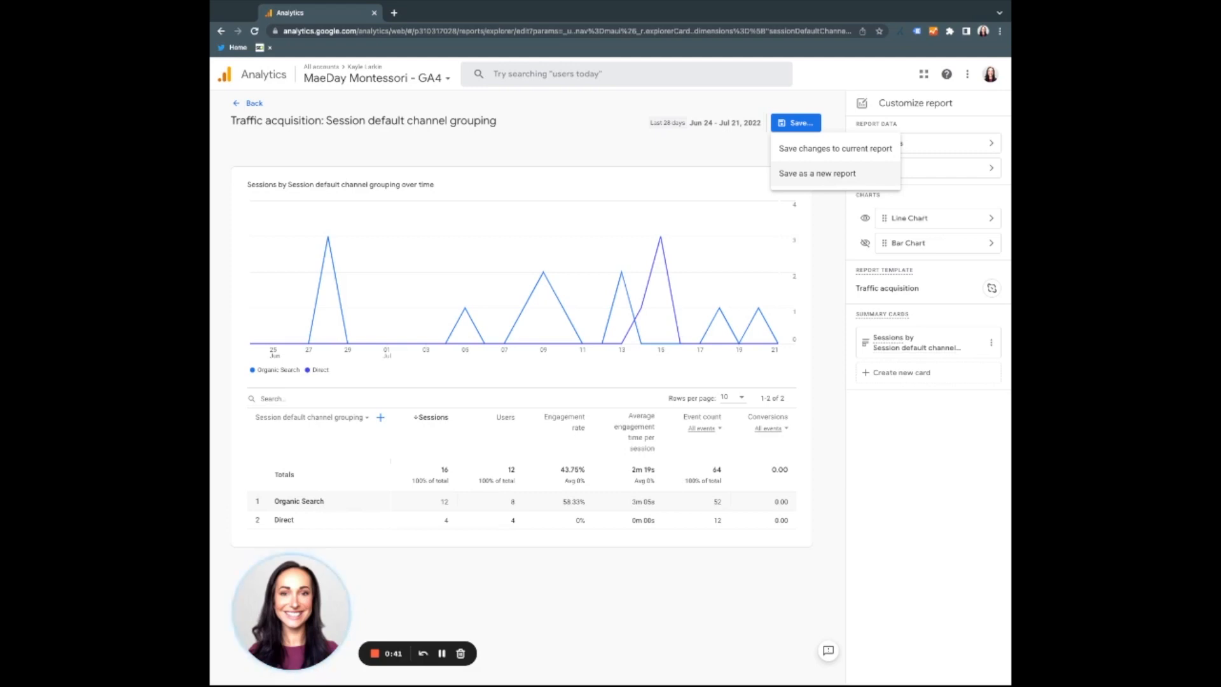
click(817, 173)
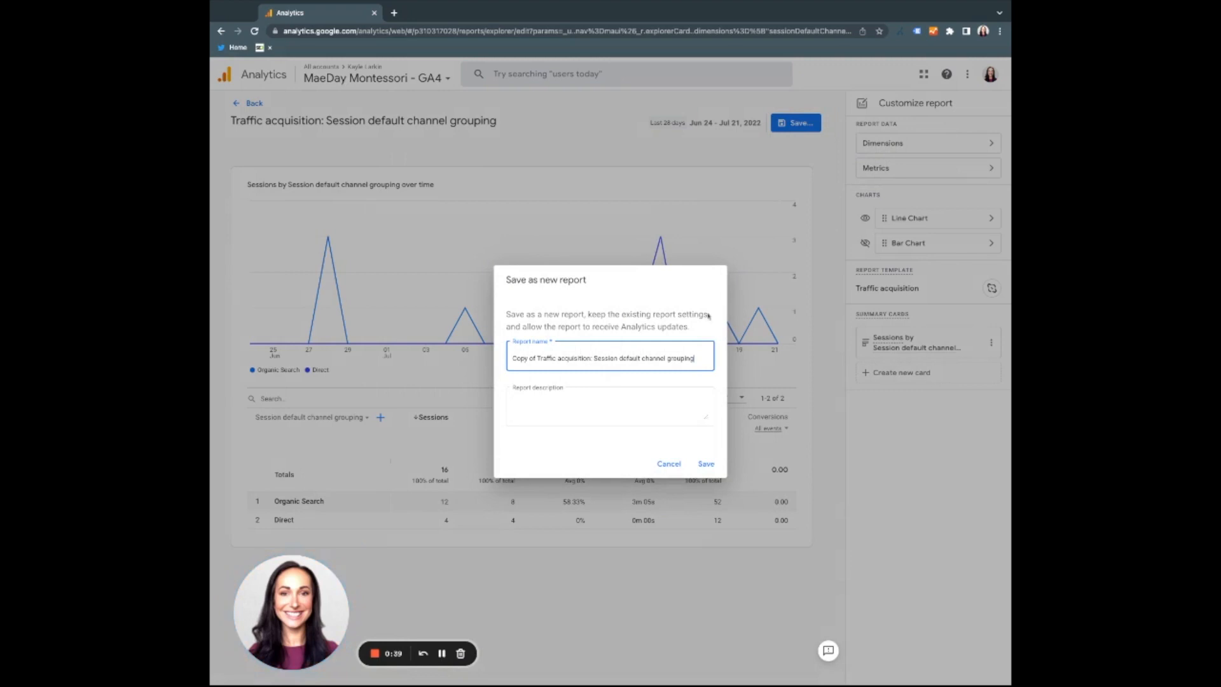
key(ctrl+a)
text(a)
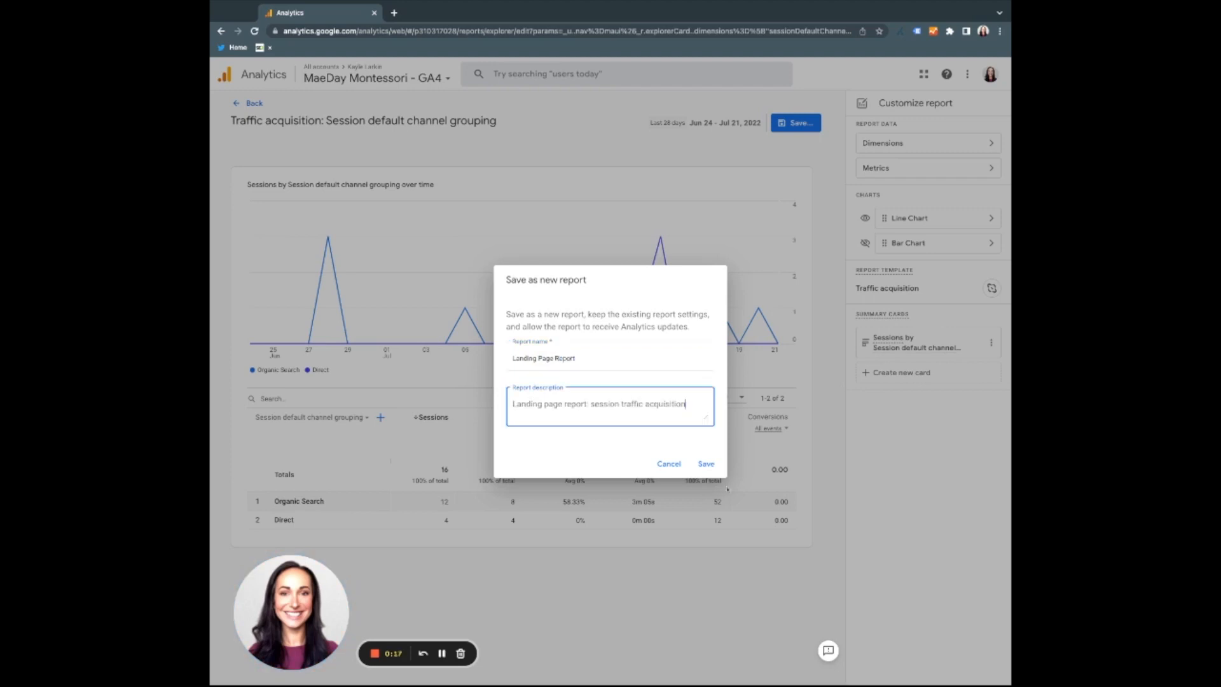
click(704, 464)
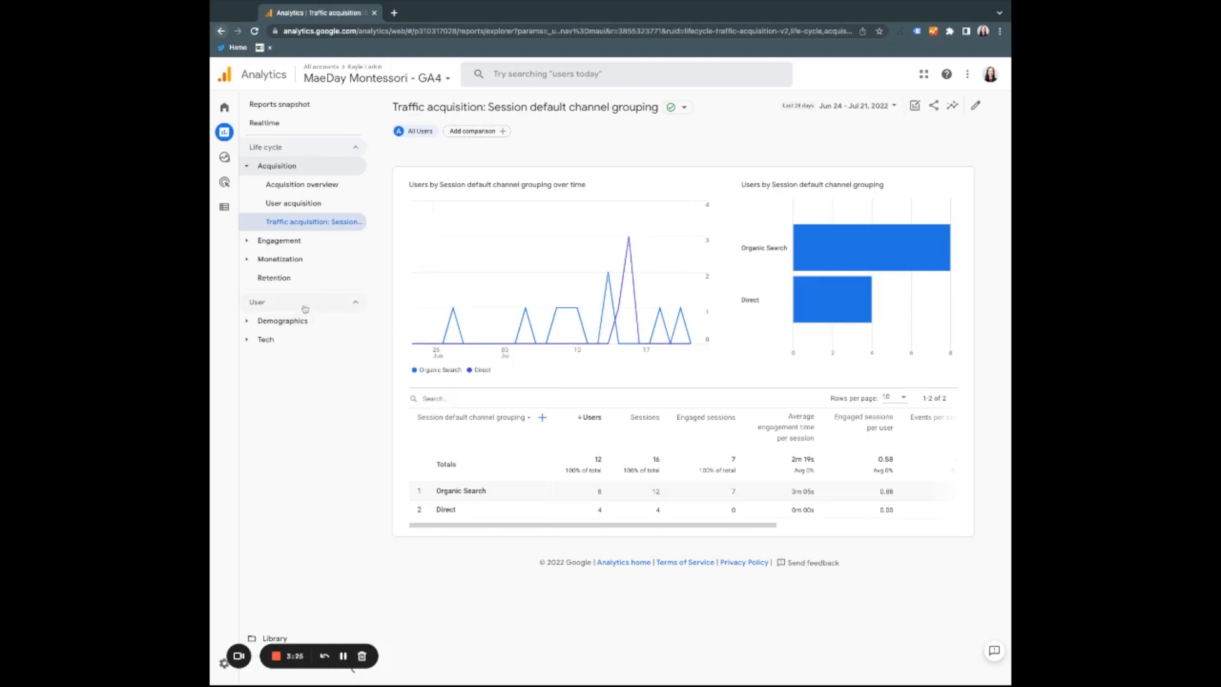
In the report library, add Landing Page Report to the Life cycle collection's Acquisition topic and save the changes to the current collection
mouse_move(226, 159)
click(261, 639)
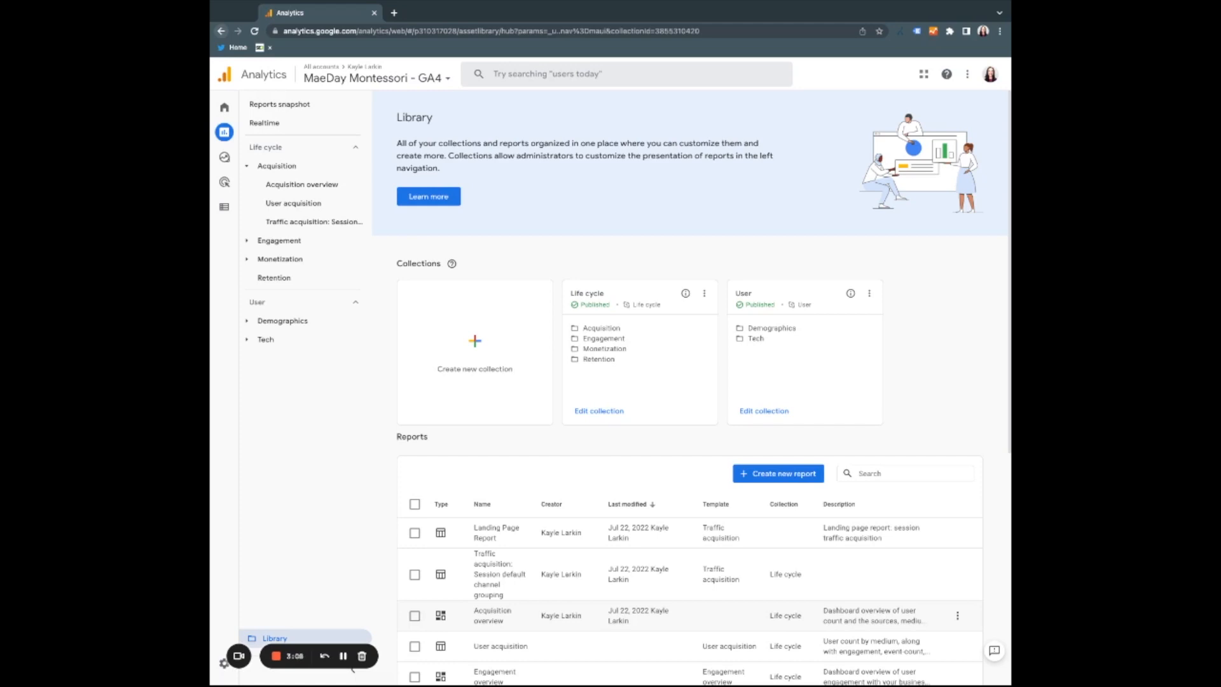
scroll(626, 394, down, 1)
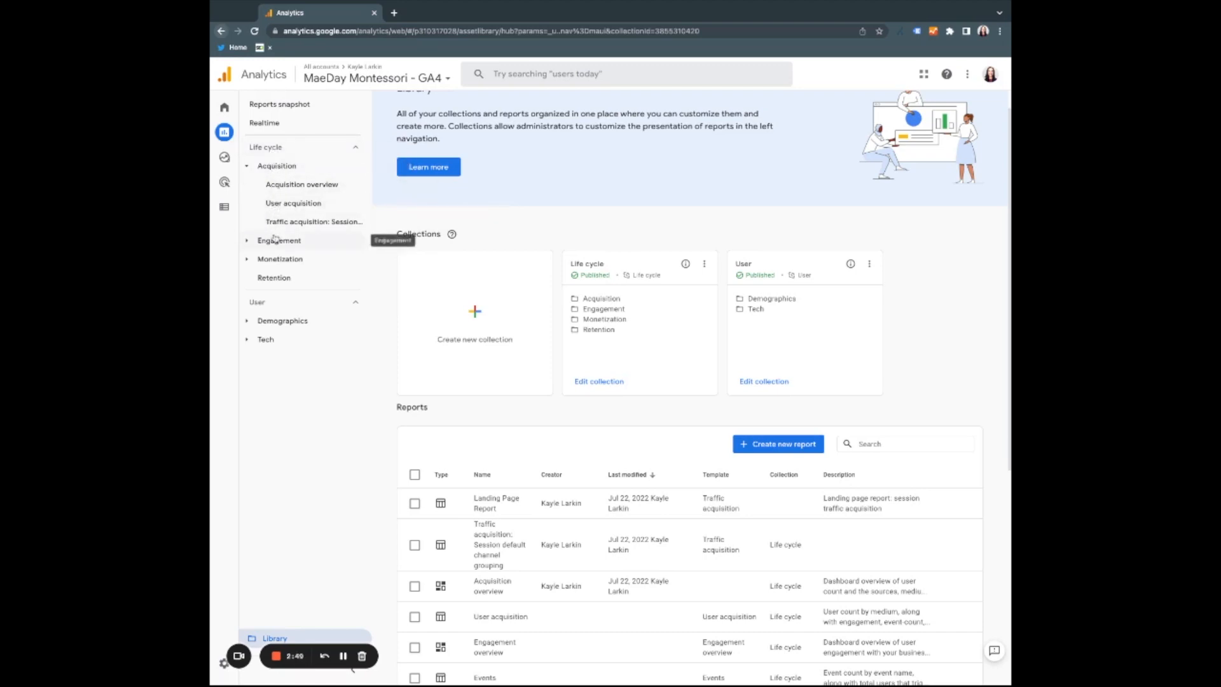
click(589, 385)
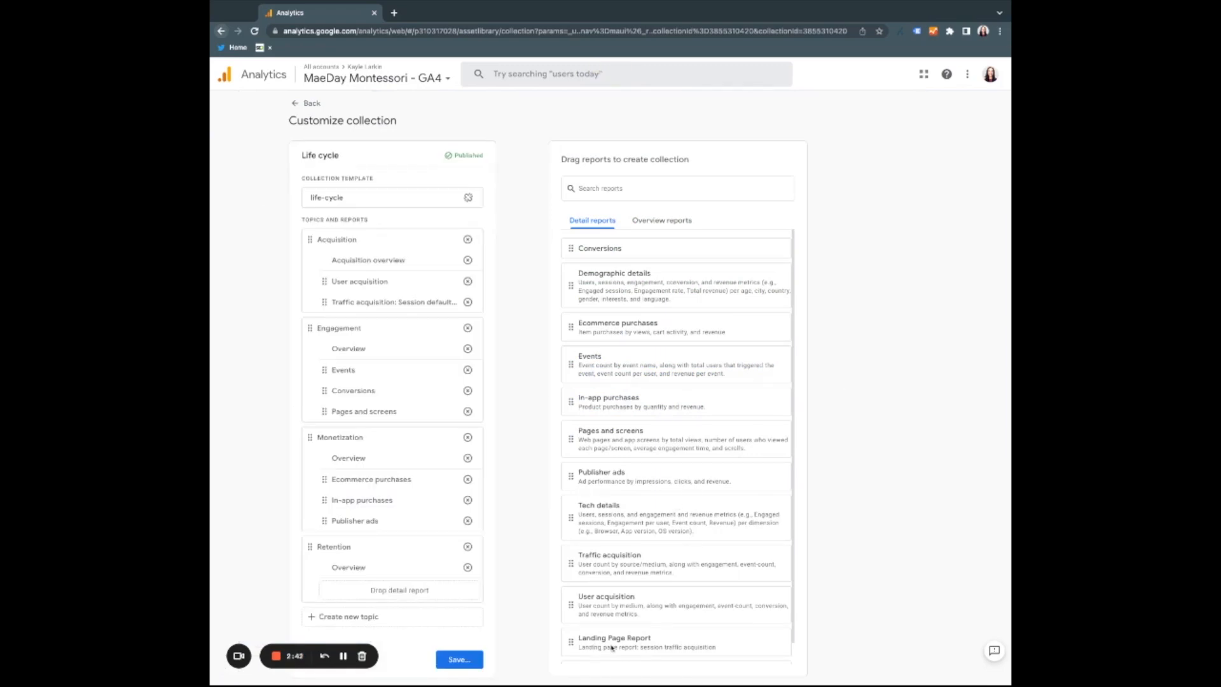
drag(572, 643, 333, 330)
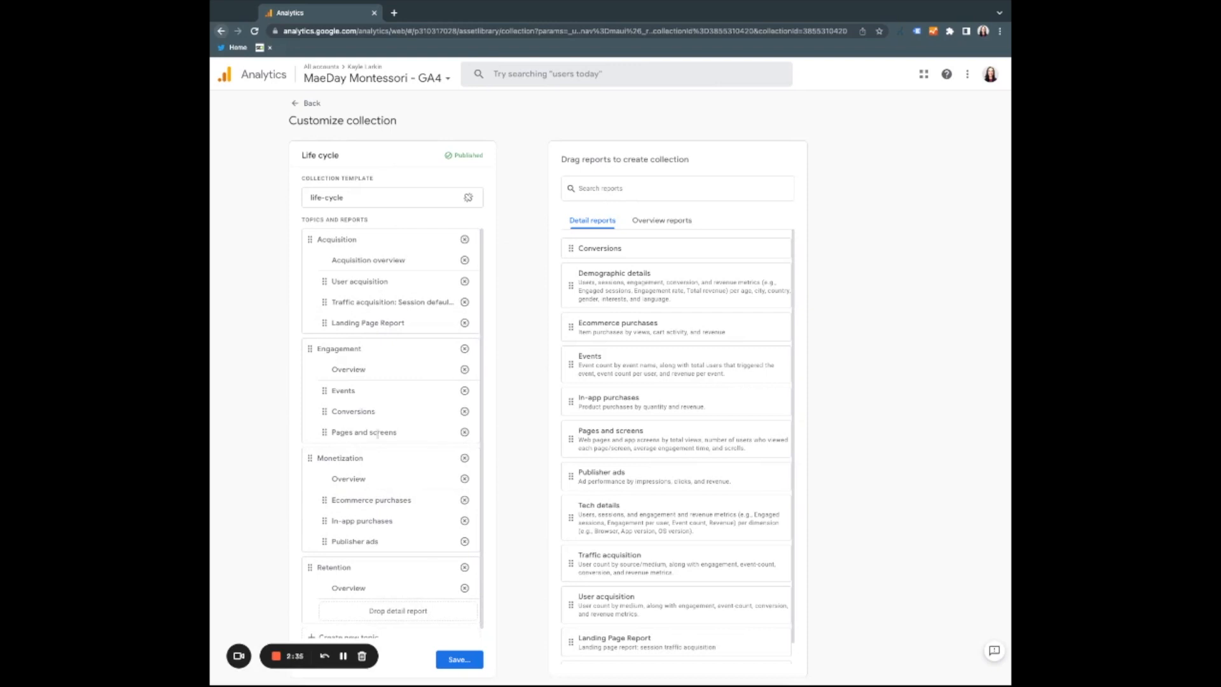
click(458, 660)
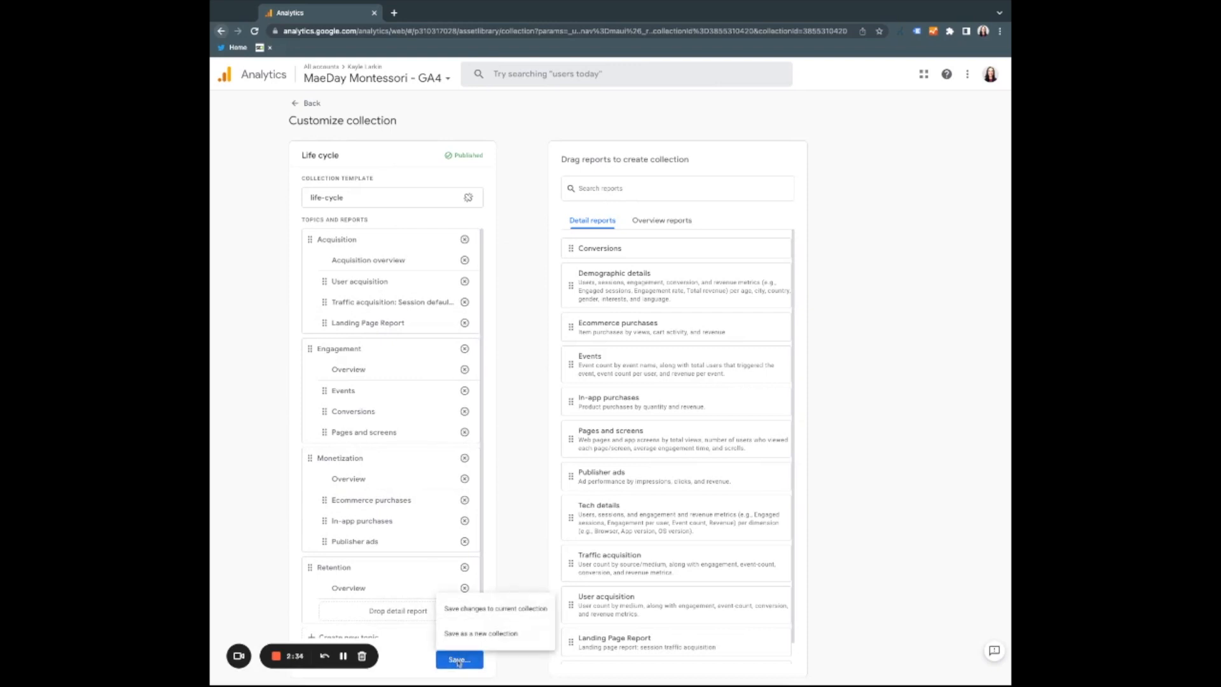
click(475, 610)
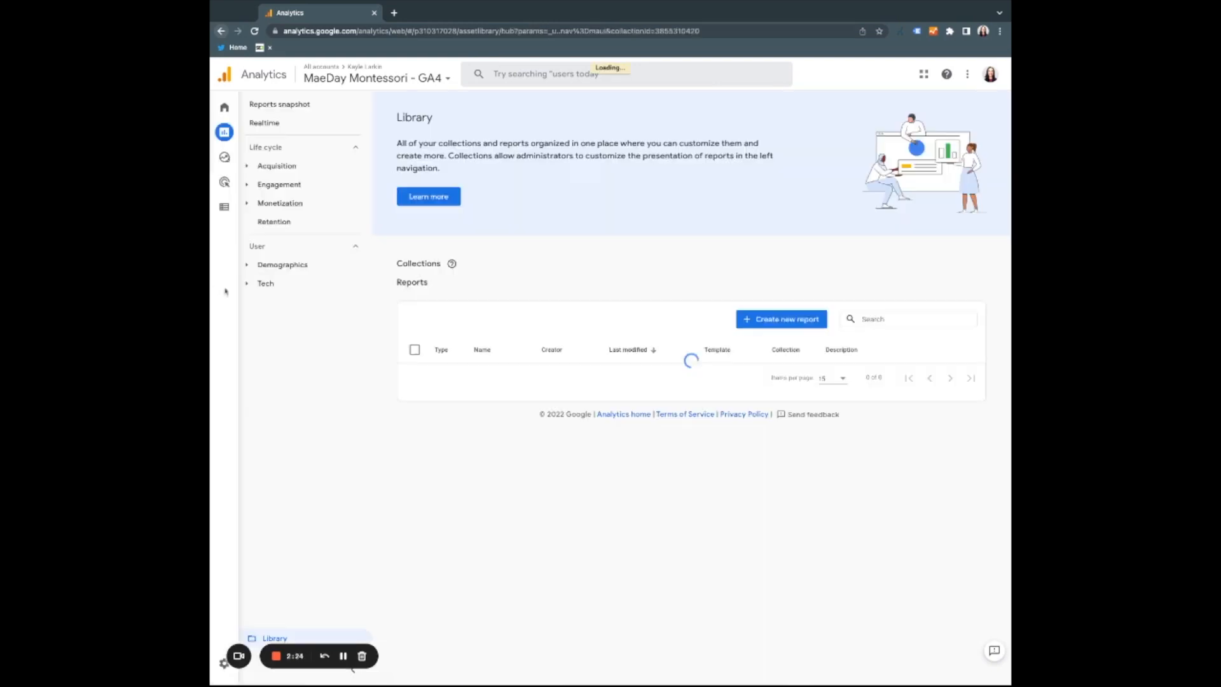
Open the Landing Page Report from the Acquisition topic to view it
click(247, 167)
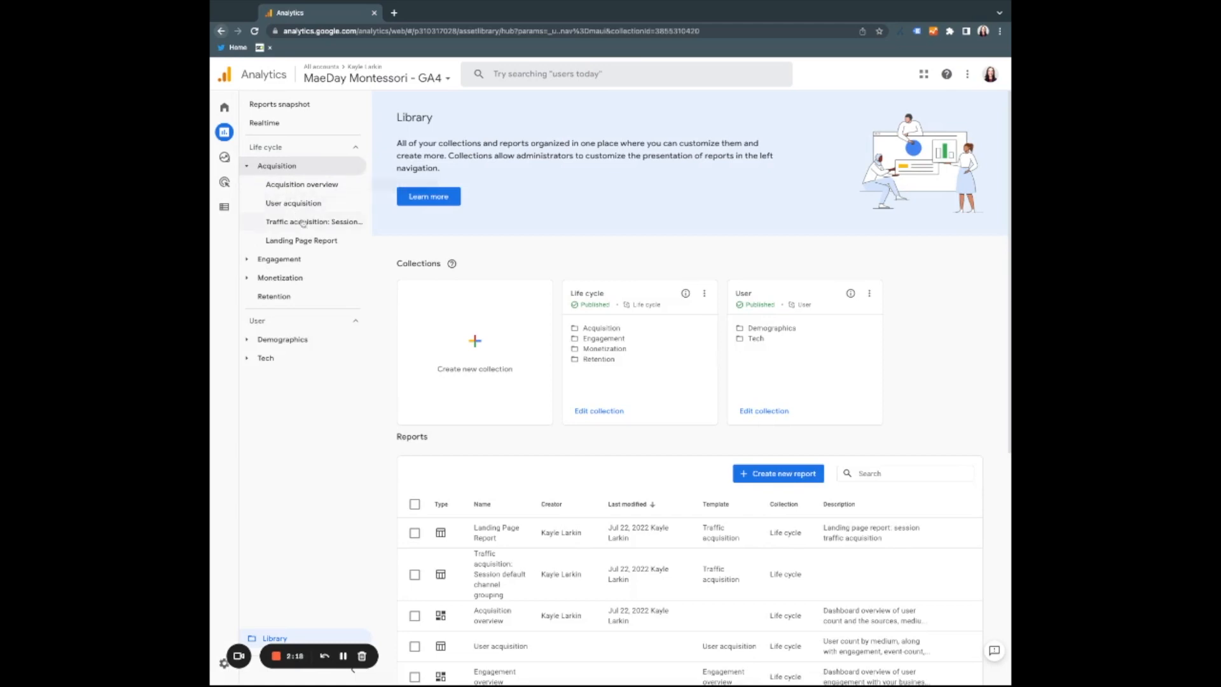
click(306, 240)
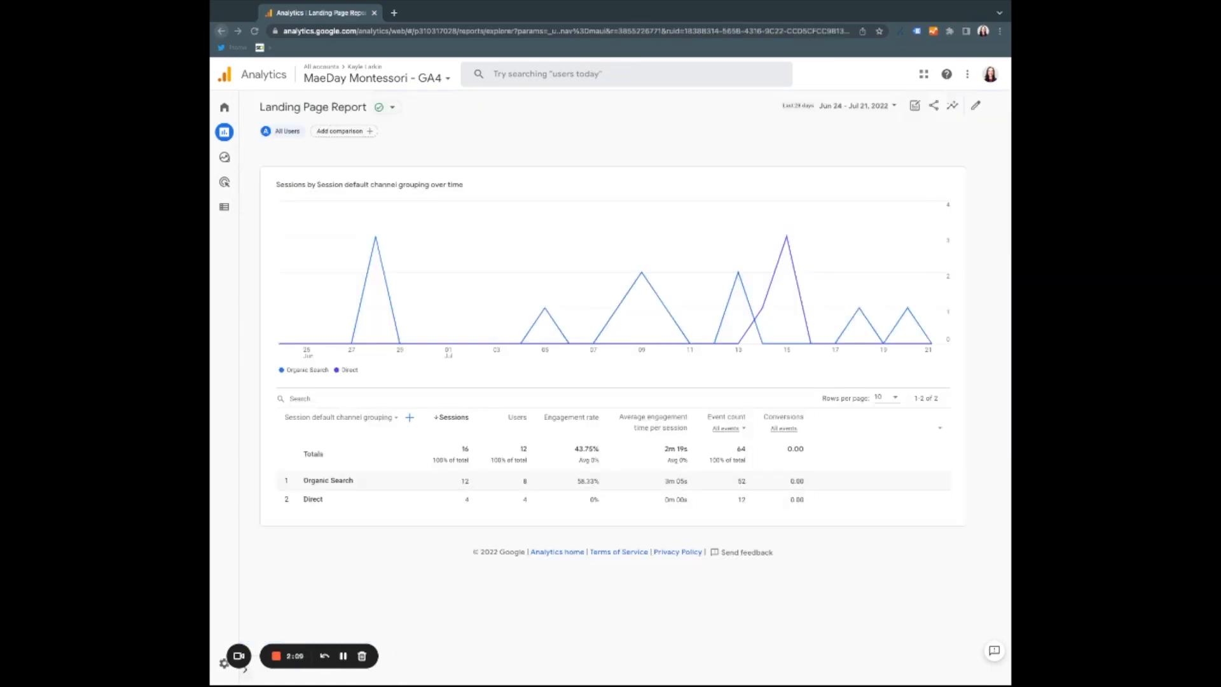
click(634, 613)
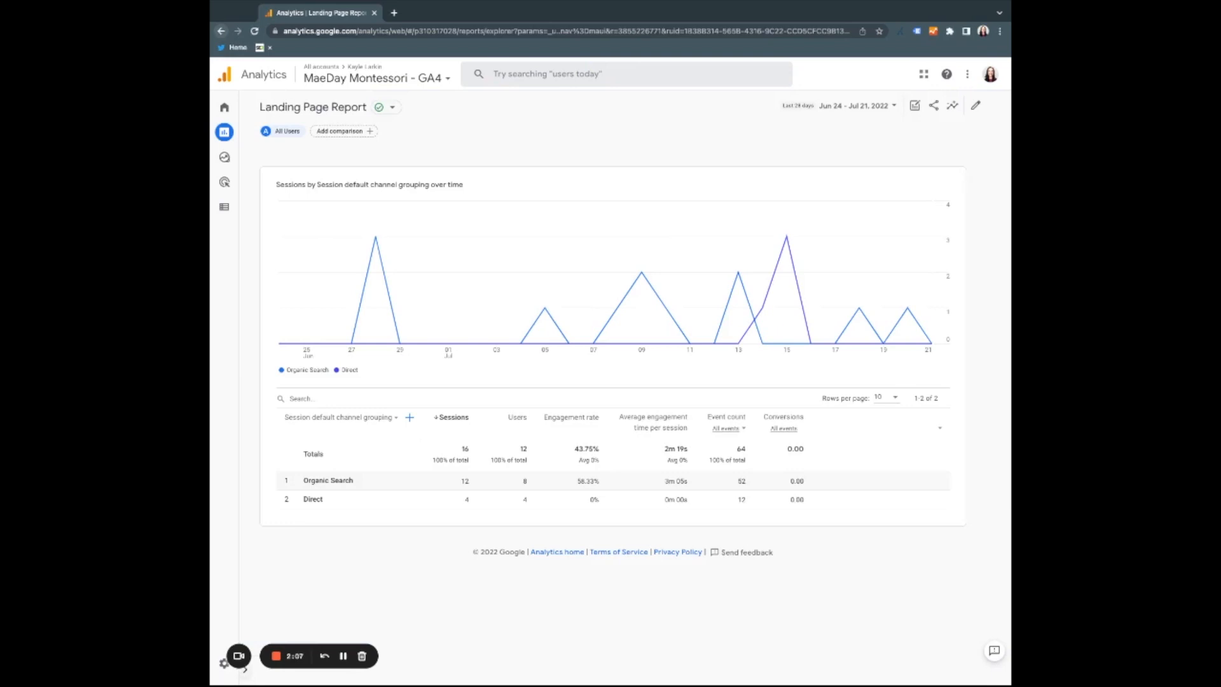